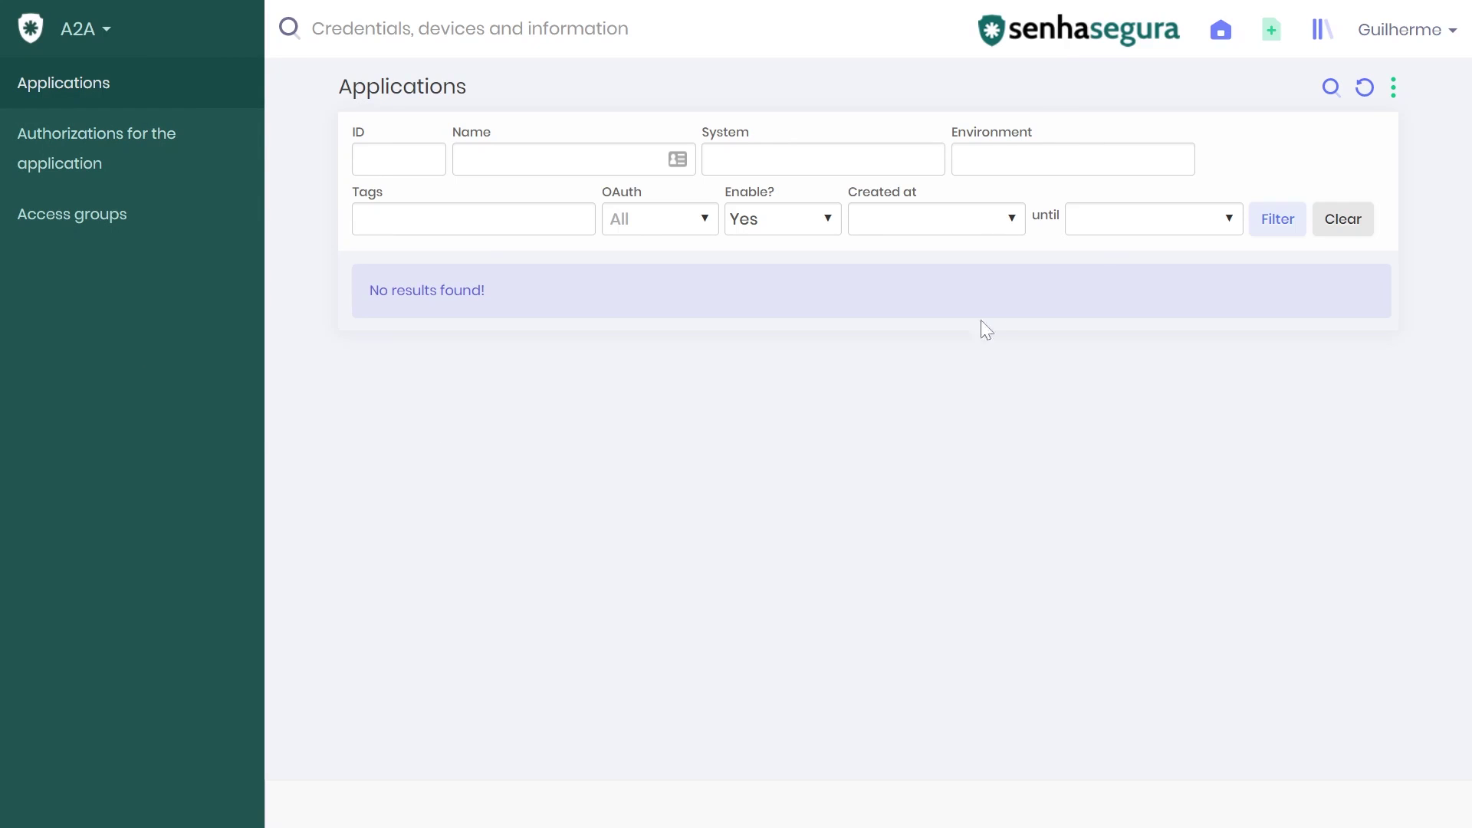
- Create a new application named senhasegura_A2A_ from the applications list menu
{"action": "left_click", "coordinate": [1392, 92]}
{"action": "left_click", "coordinate": [1385, 132]}
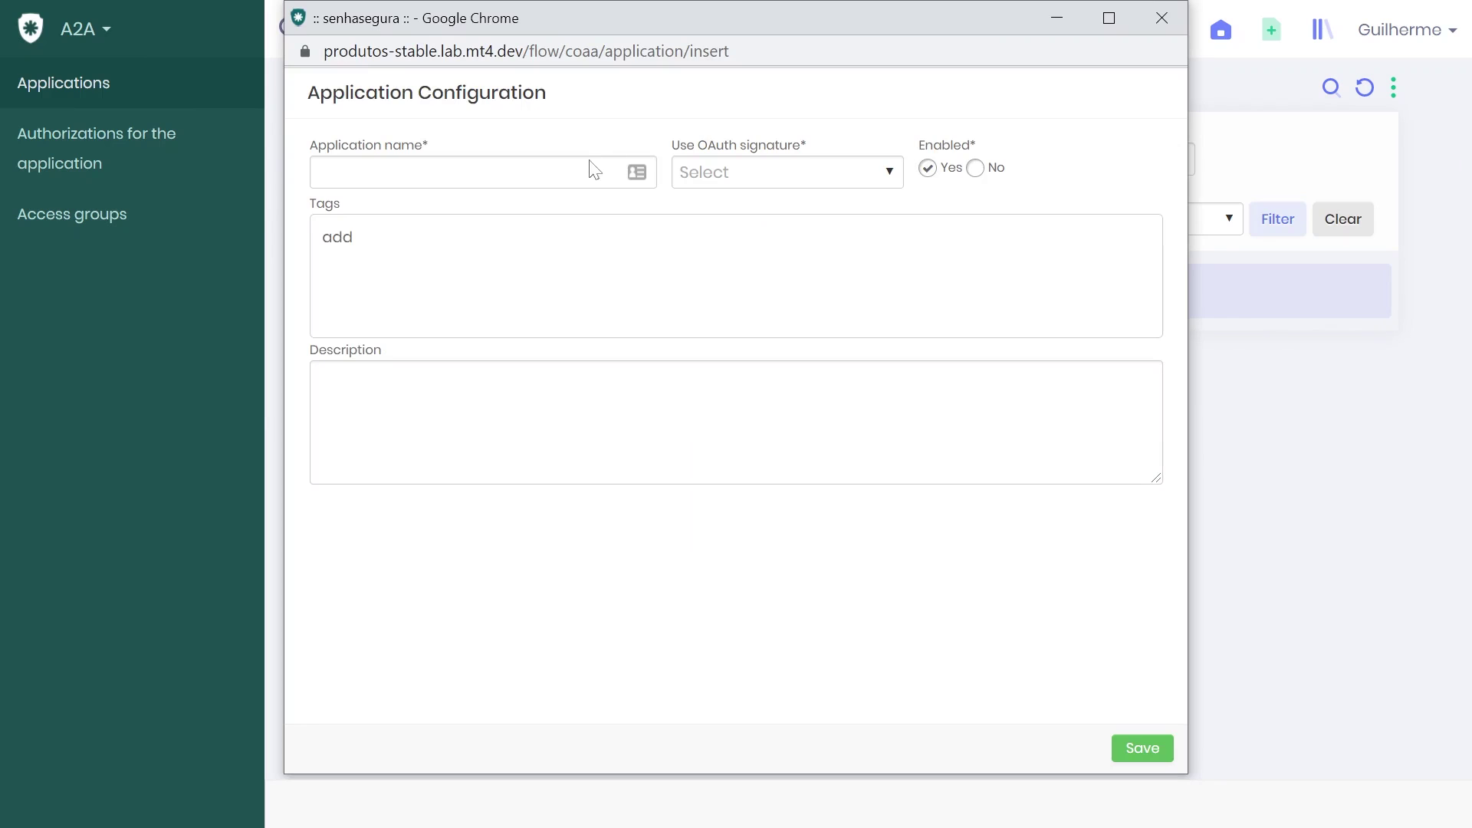
{"action": "left_click", "coordinate": [590, 170]}
{"action": "type", "text": "senhasegura"}
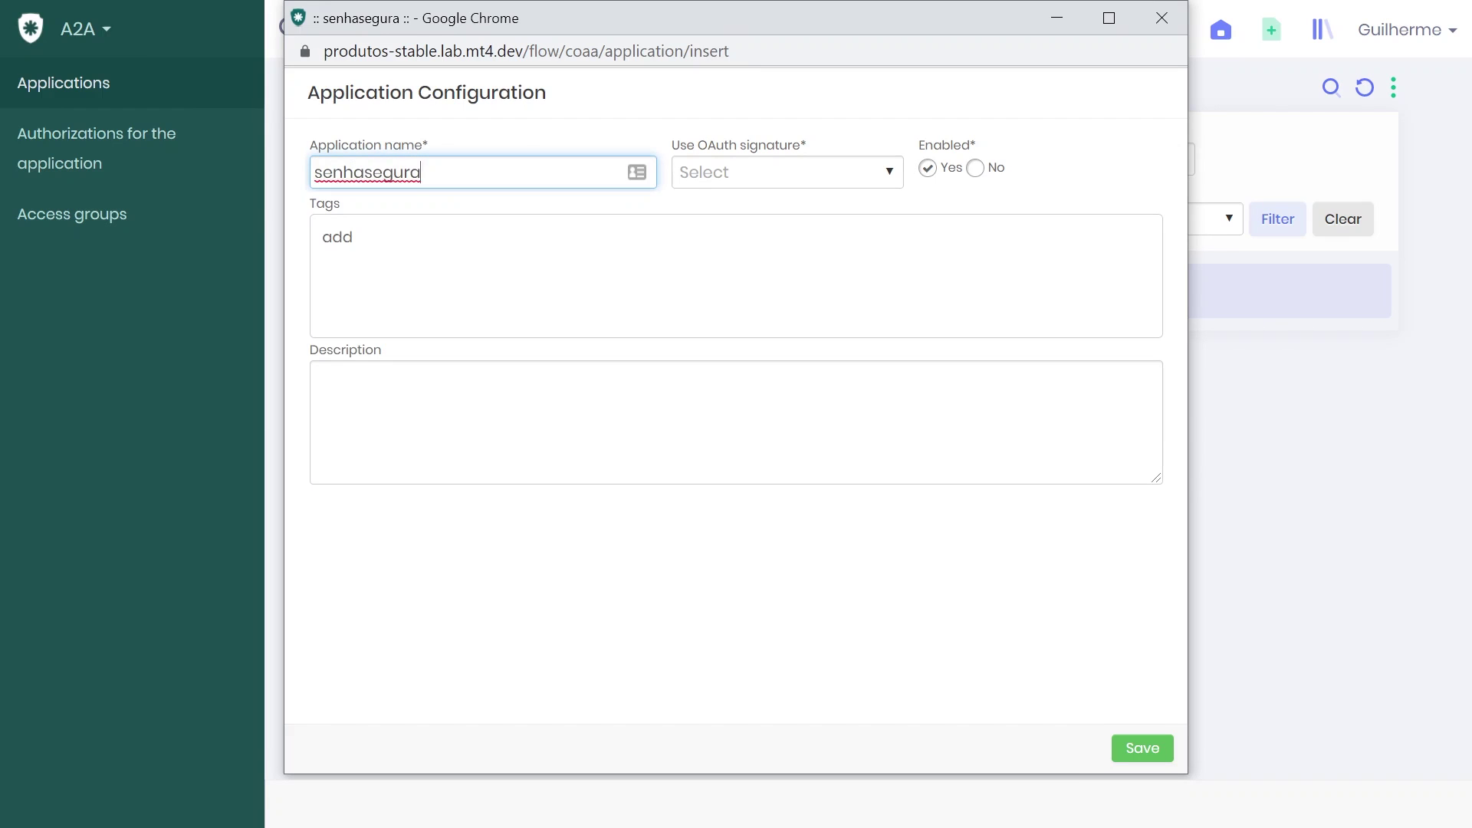
{"action": "type", "text": "_A2A_"}
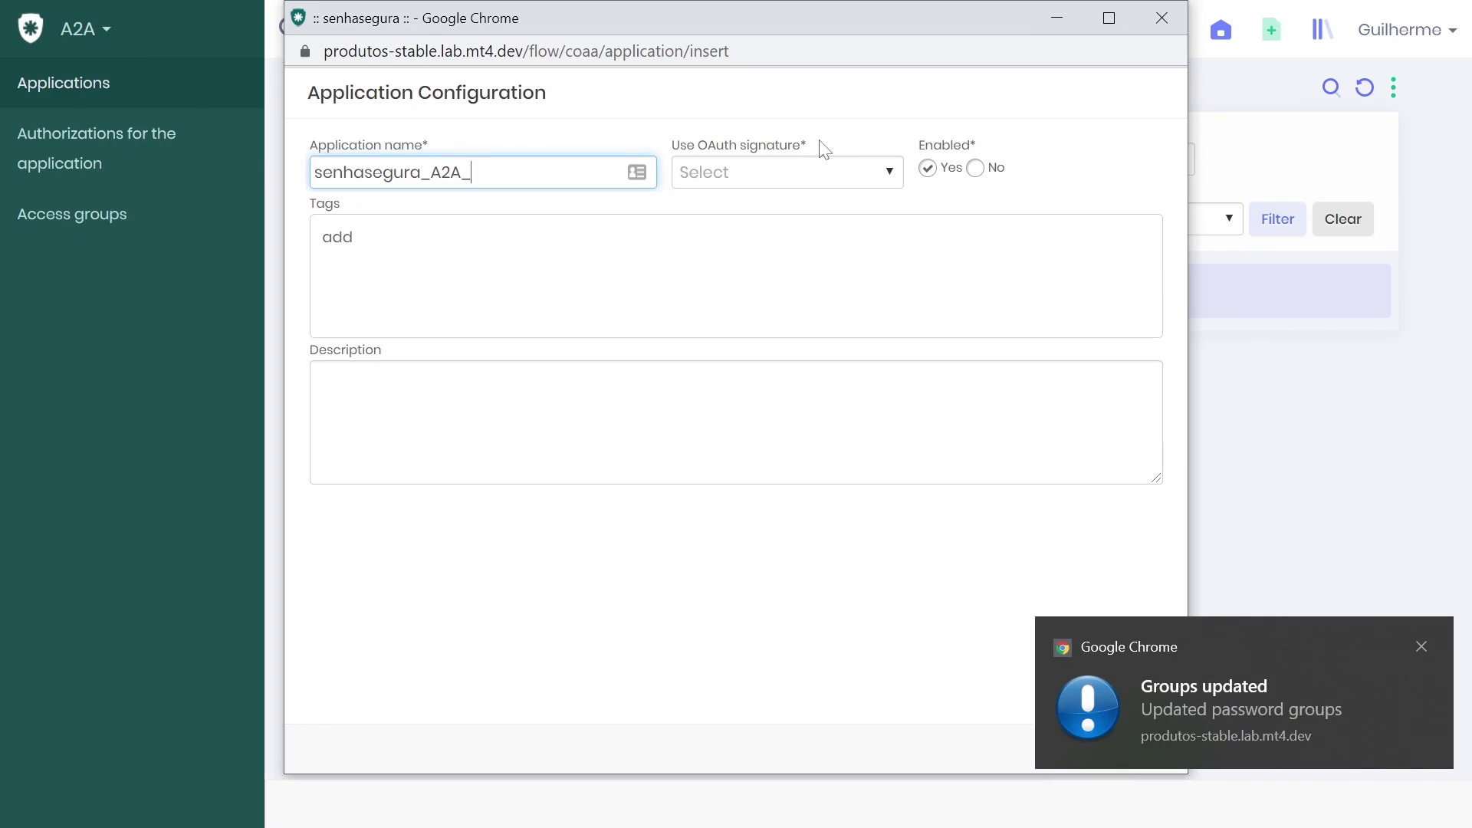
{"action": "left_click", "coordinate": [889, 175]}
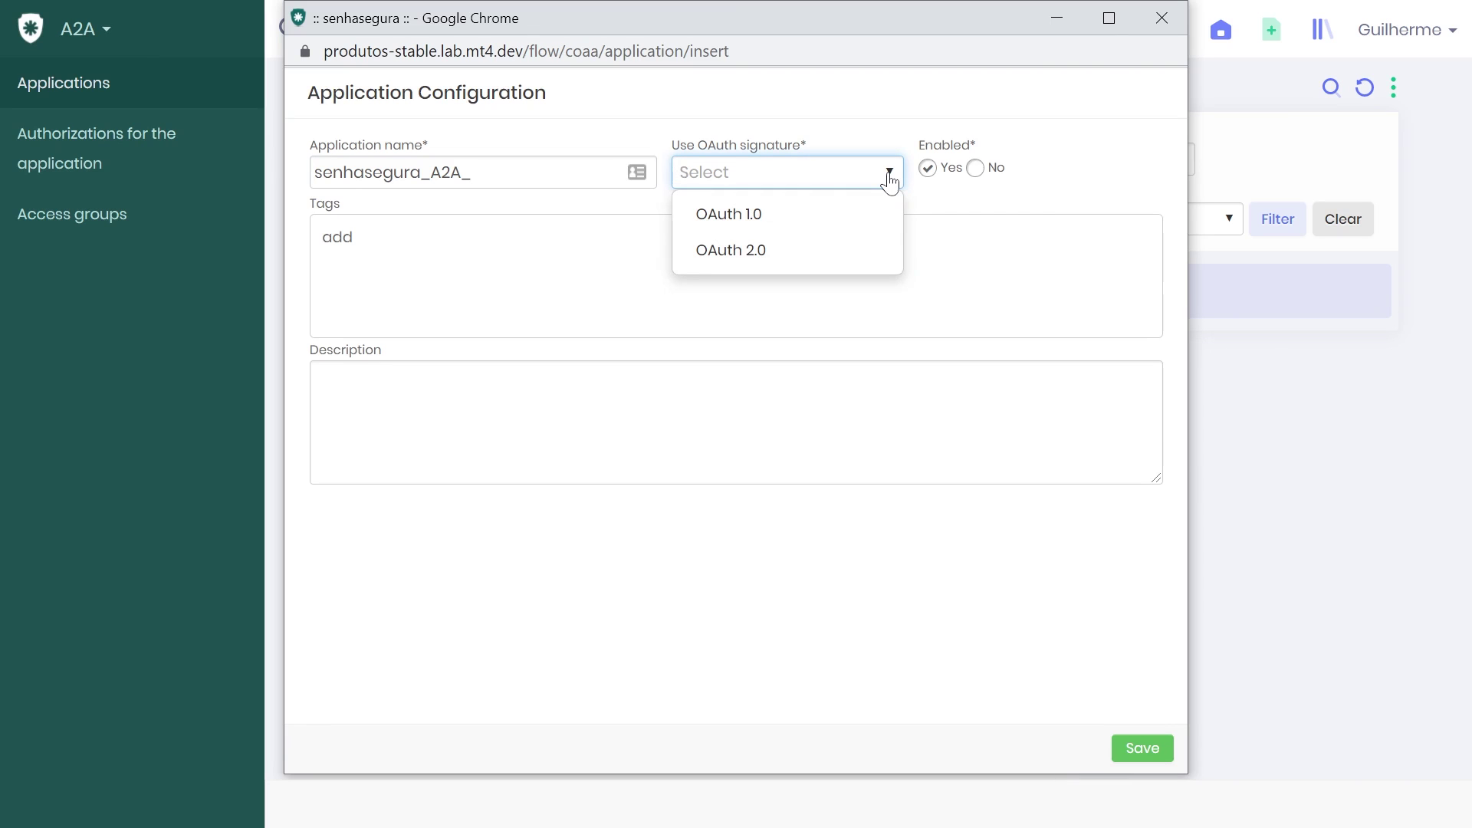
- Set OAuth 2.0 signing, tag DEV and description Test, then save the application
{"action": "left_click", "coordinate": [810, 263]}
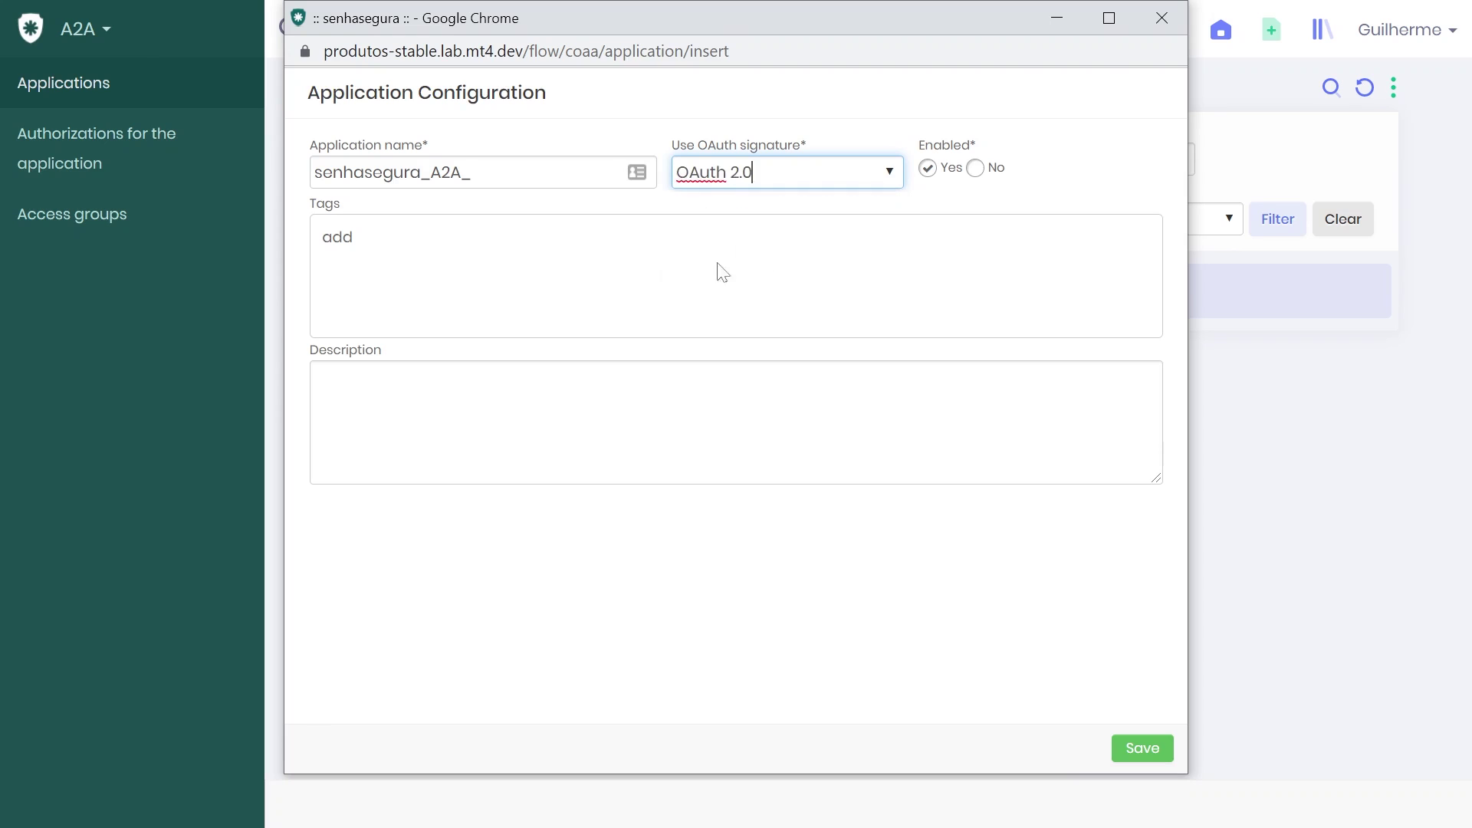
{"action": "left_click", "coordinate": [521, 255]}
{"action": "type", "text": "DEV"}
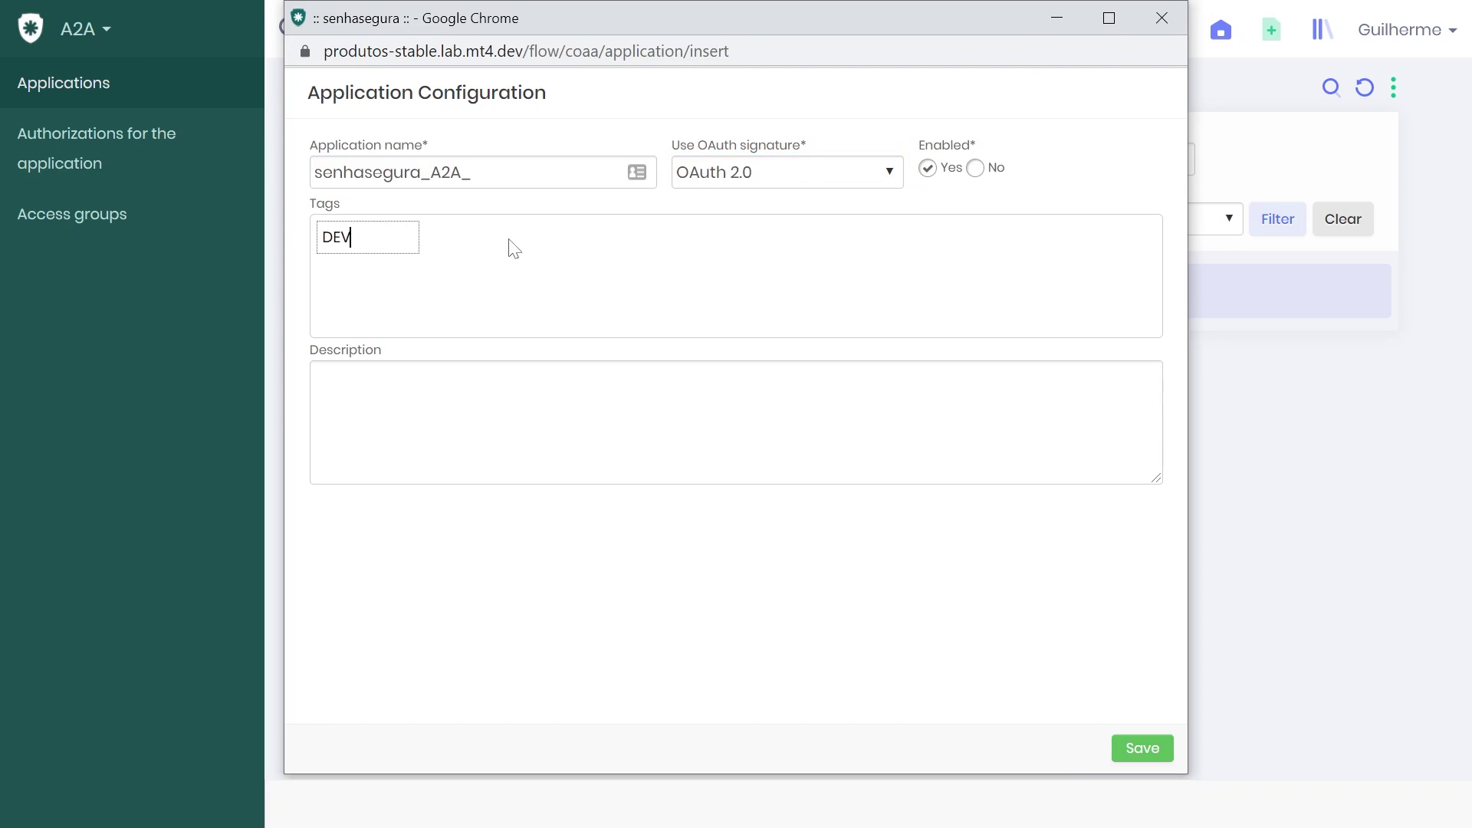
{"action": "key", "text": "Return"}
{"action": "key", "text": "Tab"}
{"action": "type", "text": "Test"}
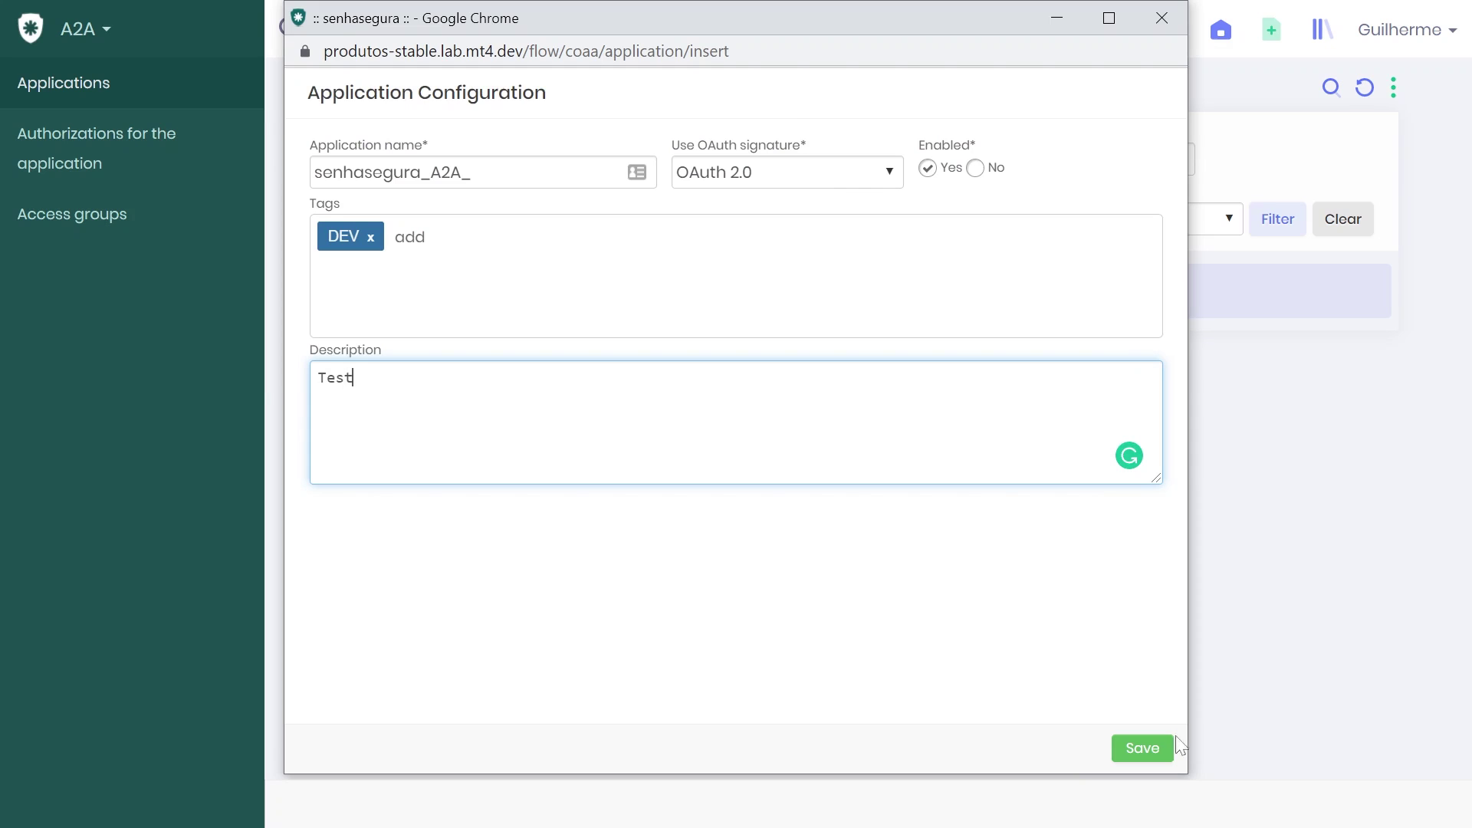
{"action": "left_click", "coordinate": [1159, 747]}
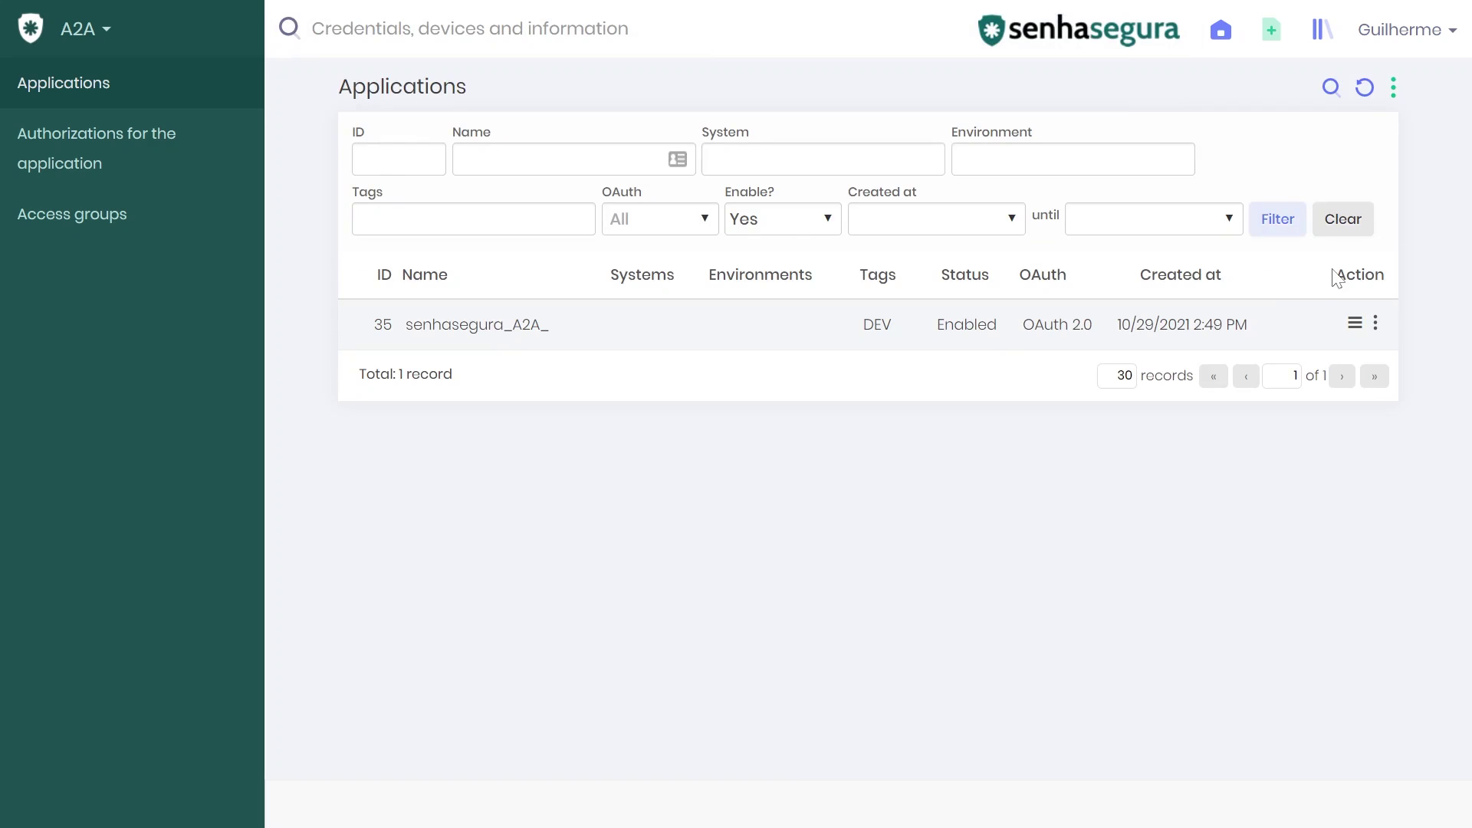
- Open the Authorizations window from the senhasegura_A2A_ row's action menu
{"action": "left_click", "coordinate": [1376, 328]}
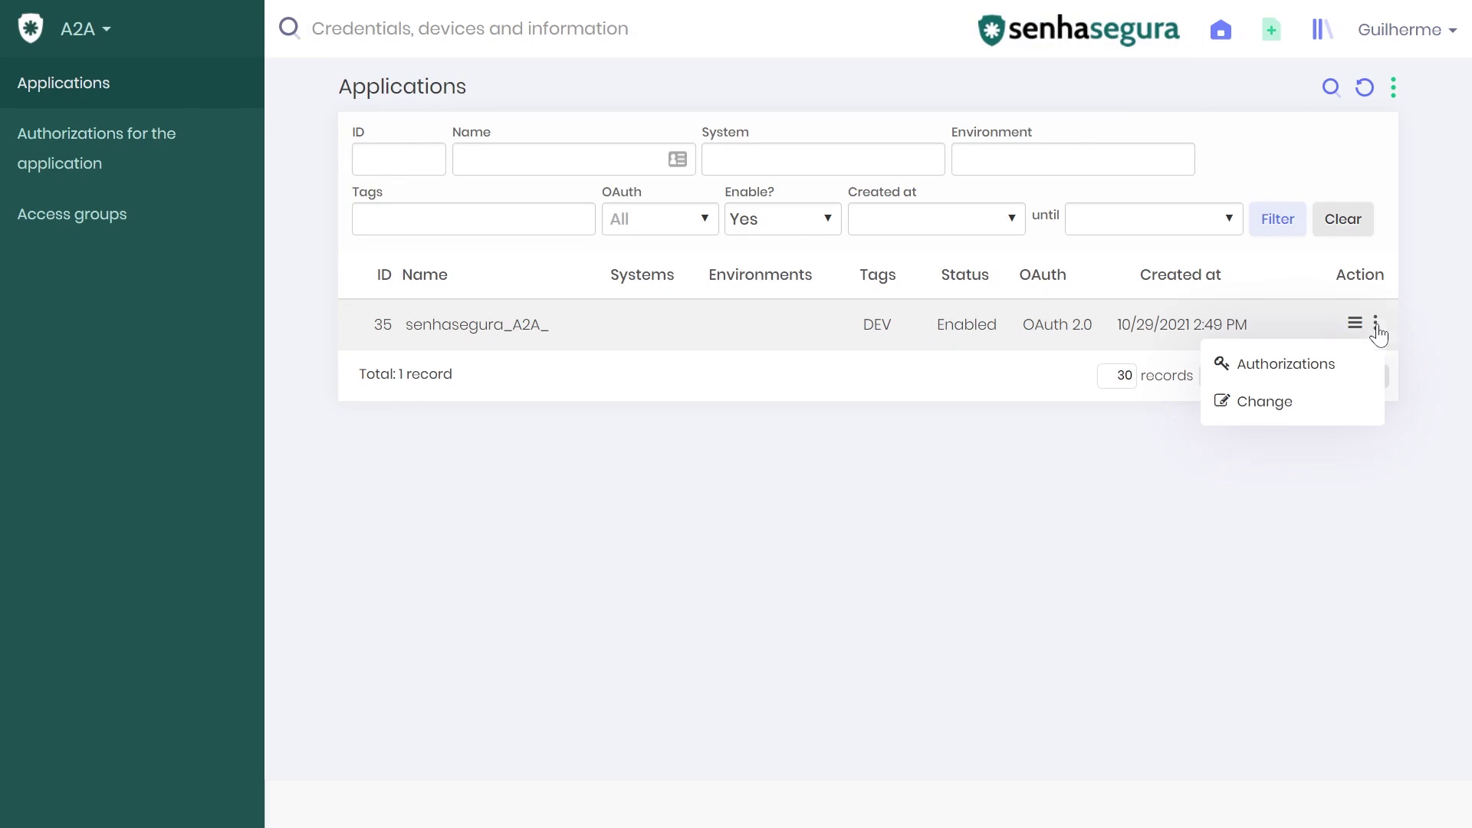
{"action": "left_click", "coordinate": [1339, 371]}
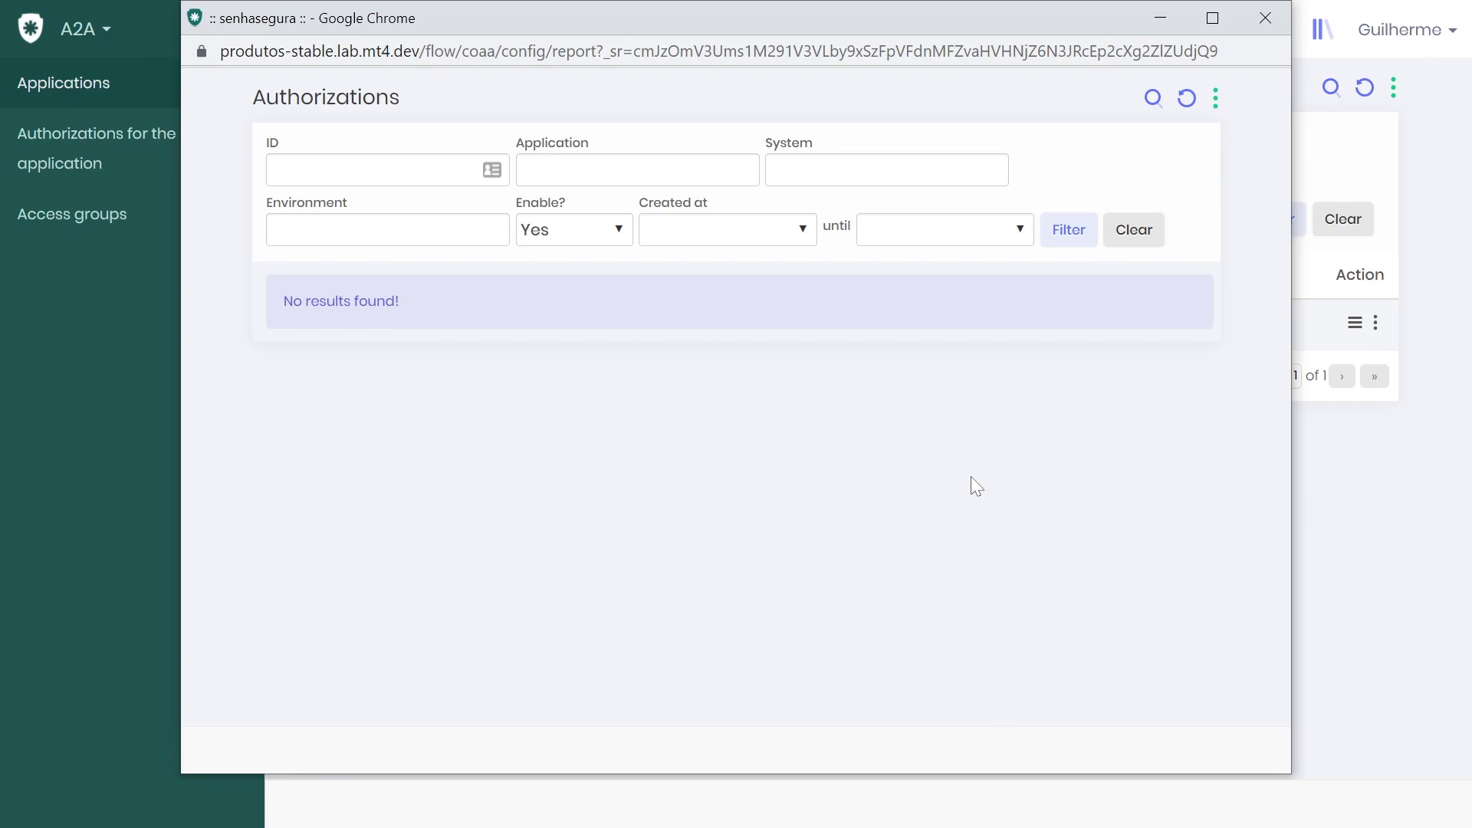
- Start a new authorization expiring 10/31/2021 at 12:00 PM and view its Security settings
{"action": "left_click", "coordinate": [1215, 98]}
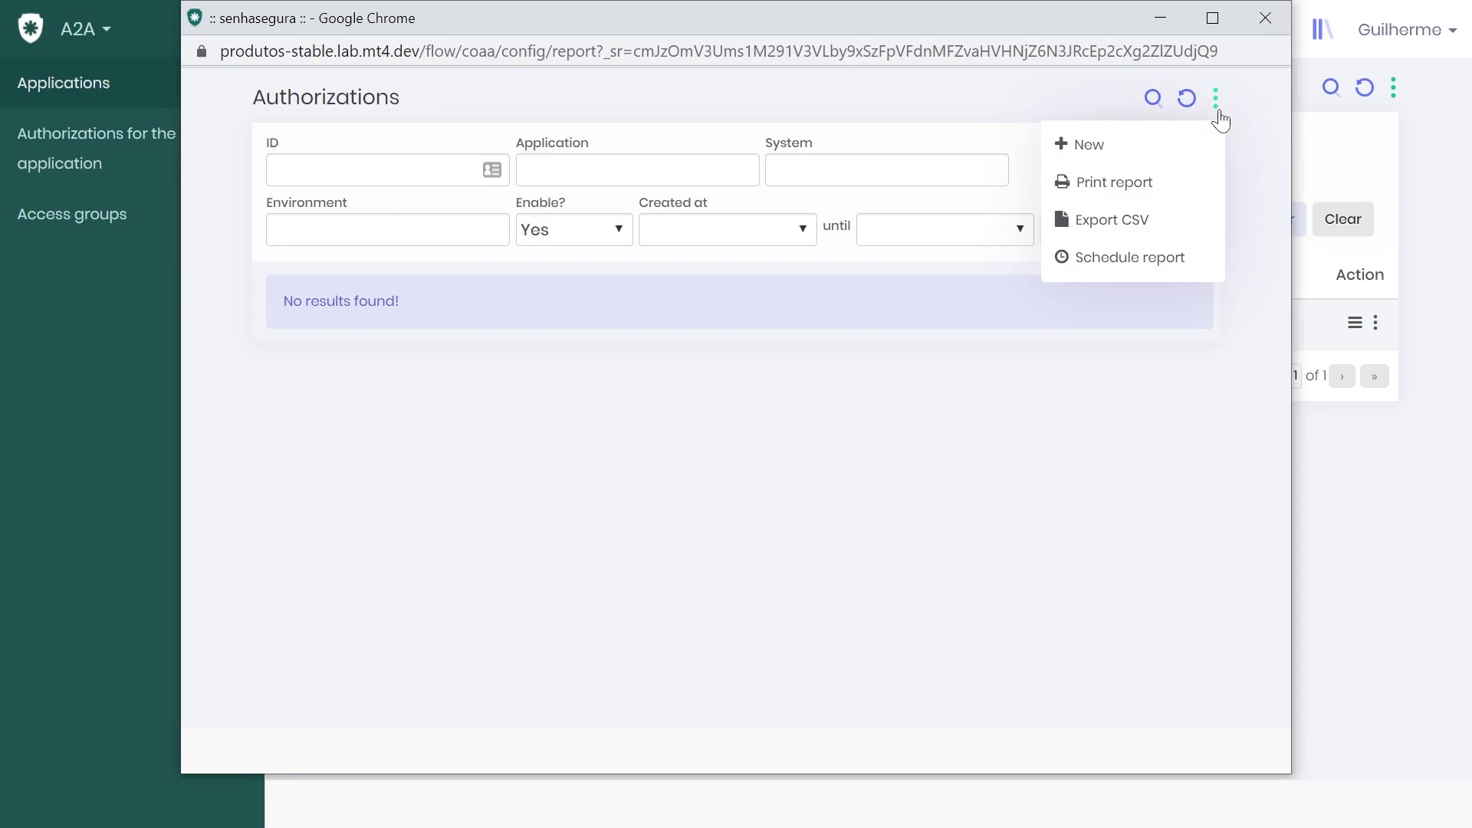
{"action": "left_click", "coordinate": [1179, 144]}
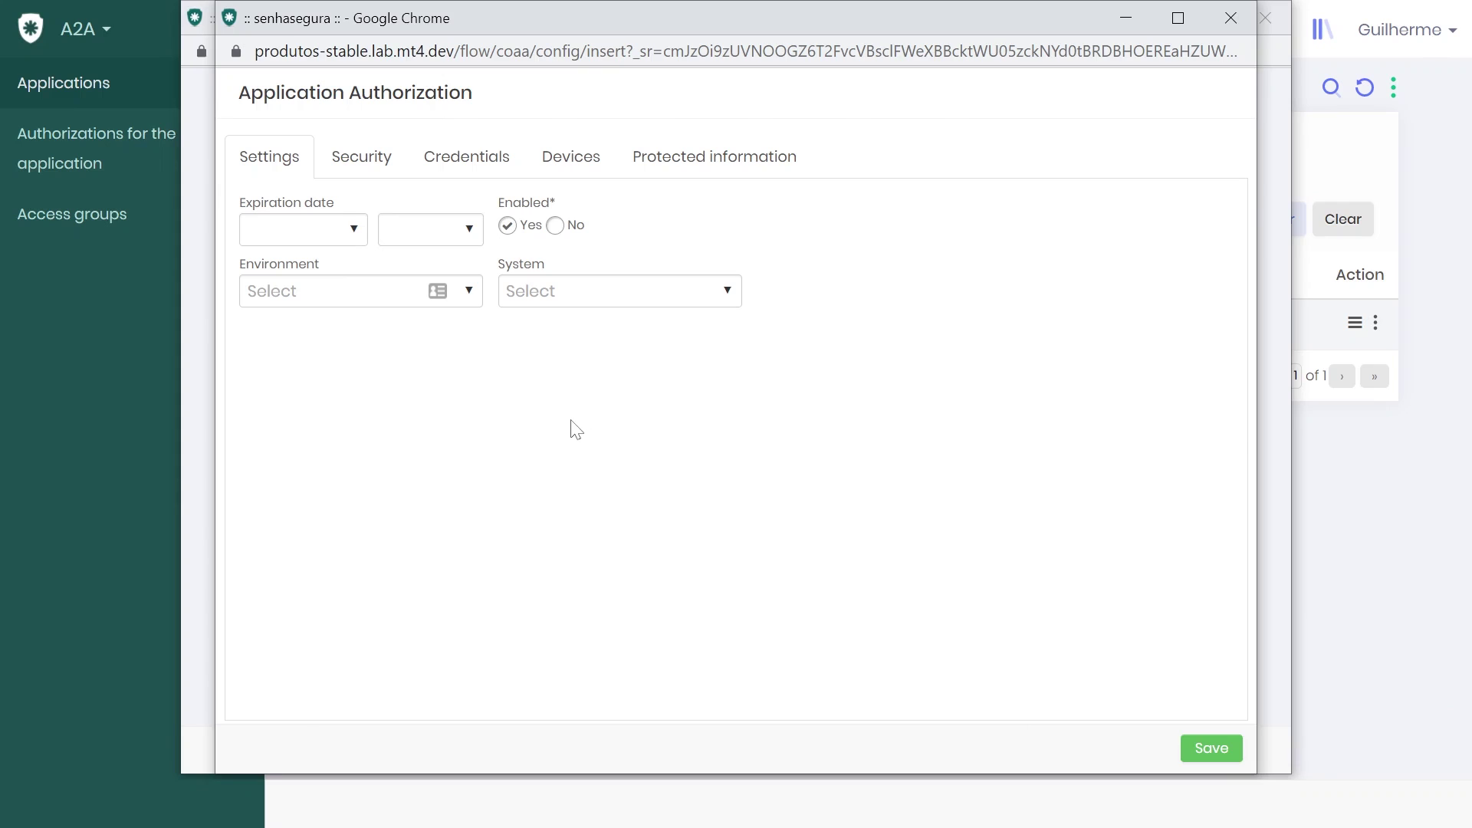
{"action": "left_click", "coordinate": [351, 231]}
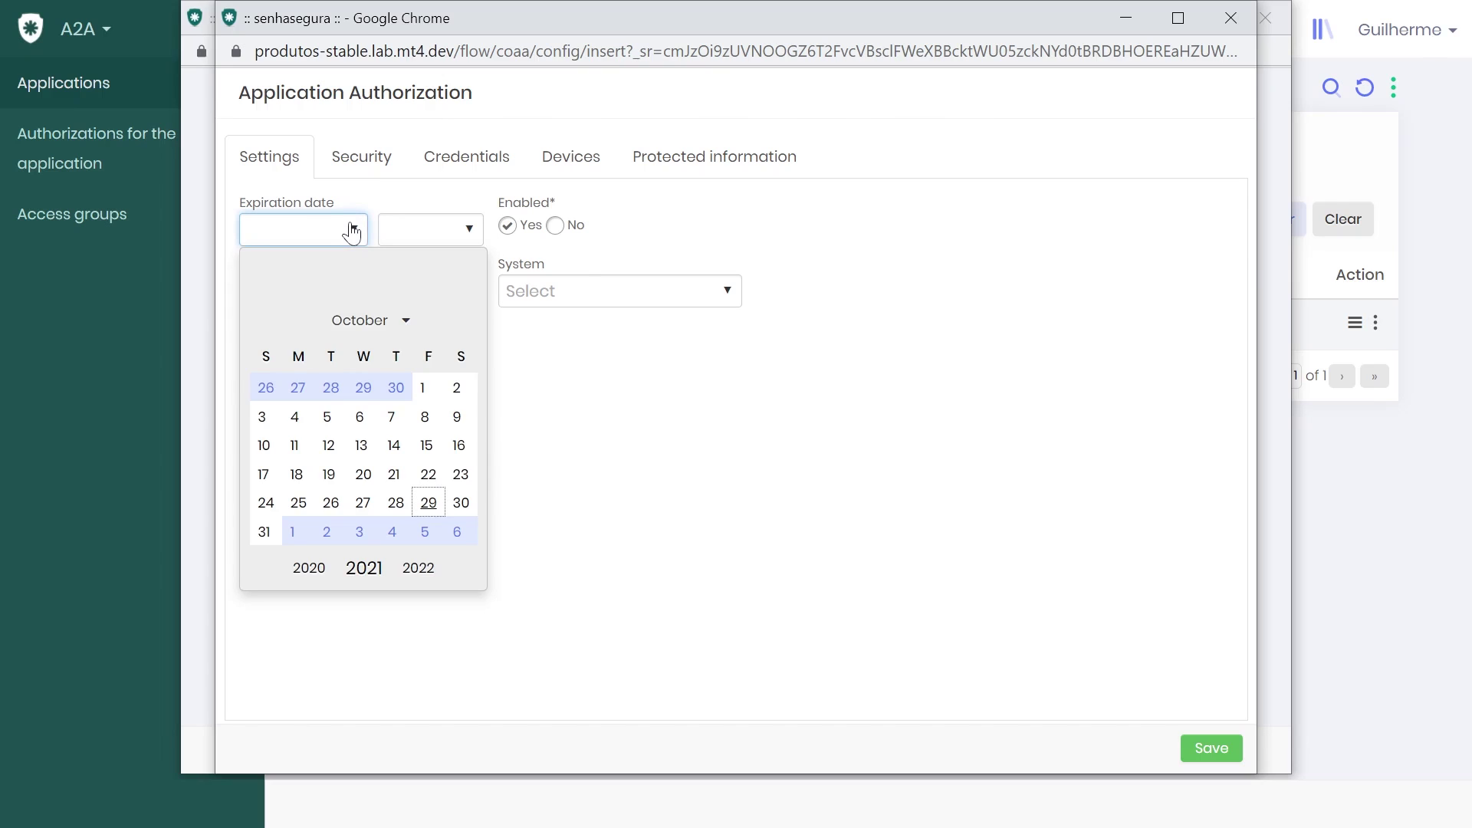
{"action": "left_click", "coordinate": [264, 534]}
{"action": "left_click", "coordinate": [472, 233]}
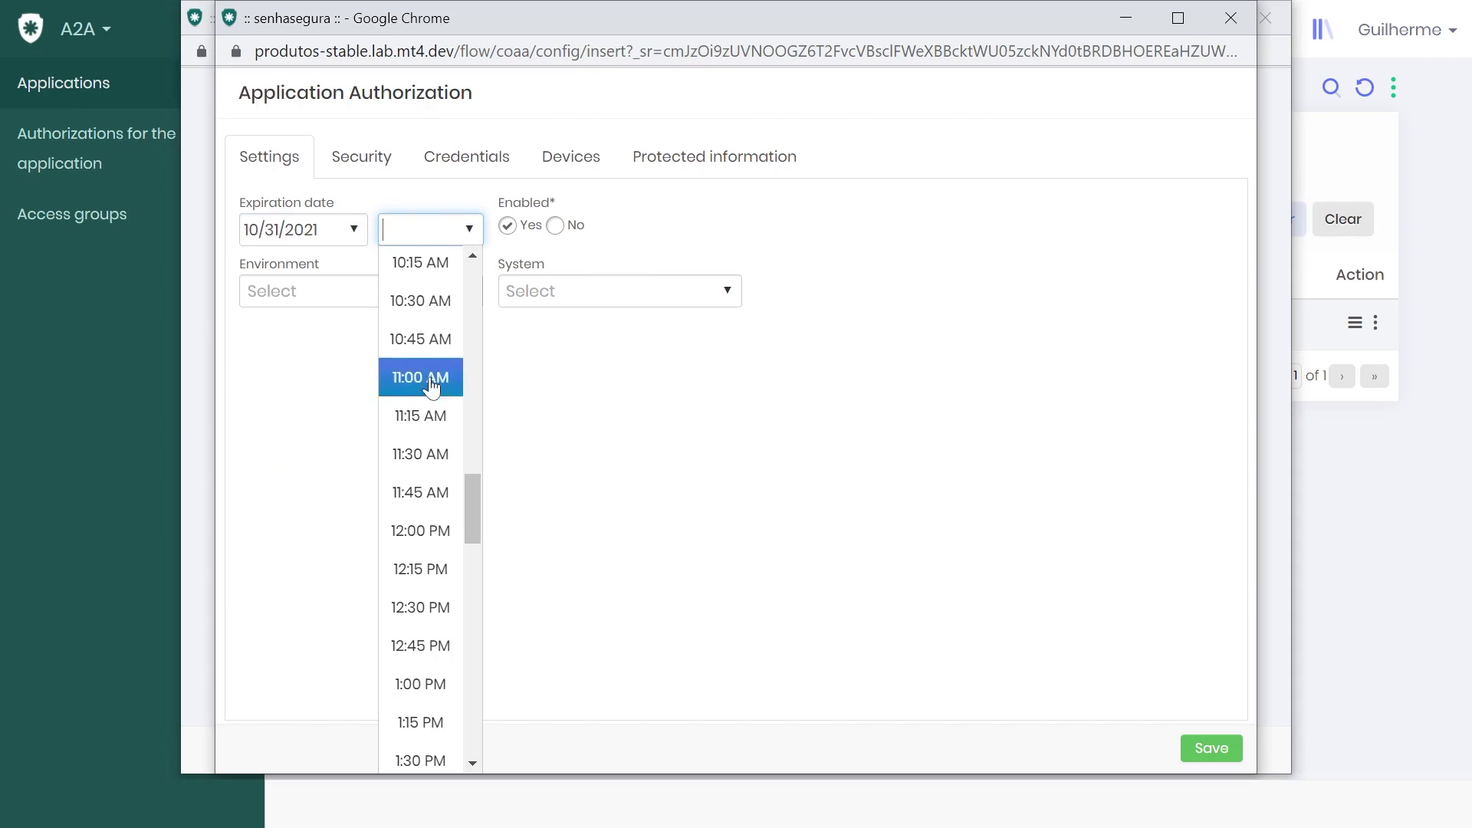
{"action": "left_click", "coordinate": [405, 550]}
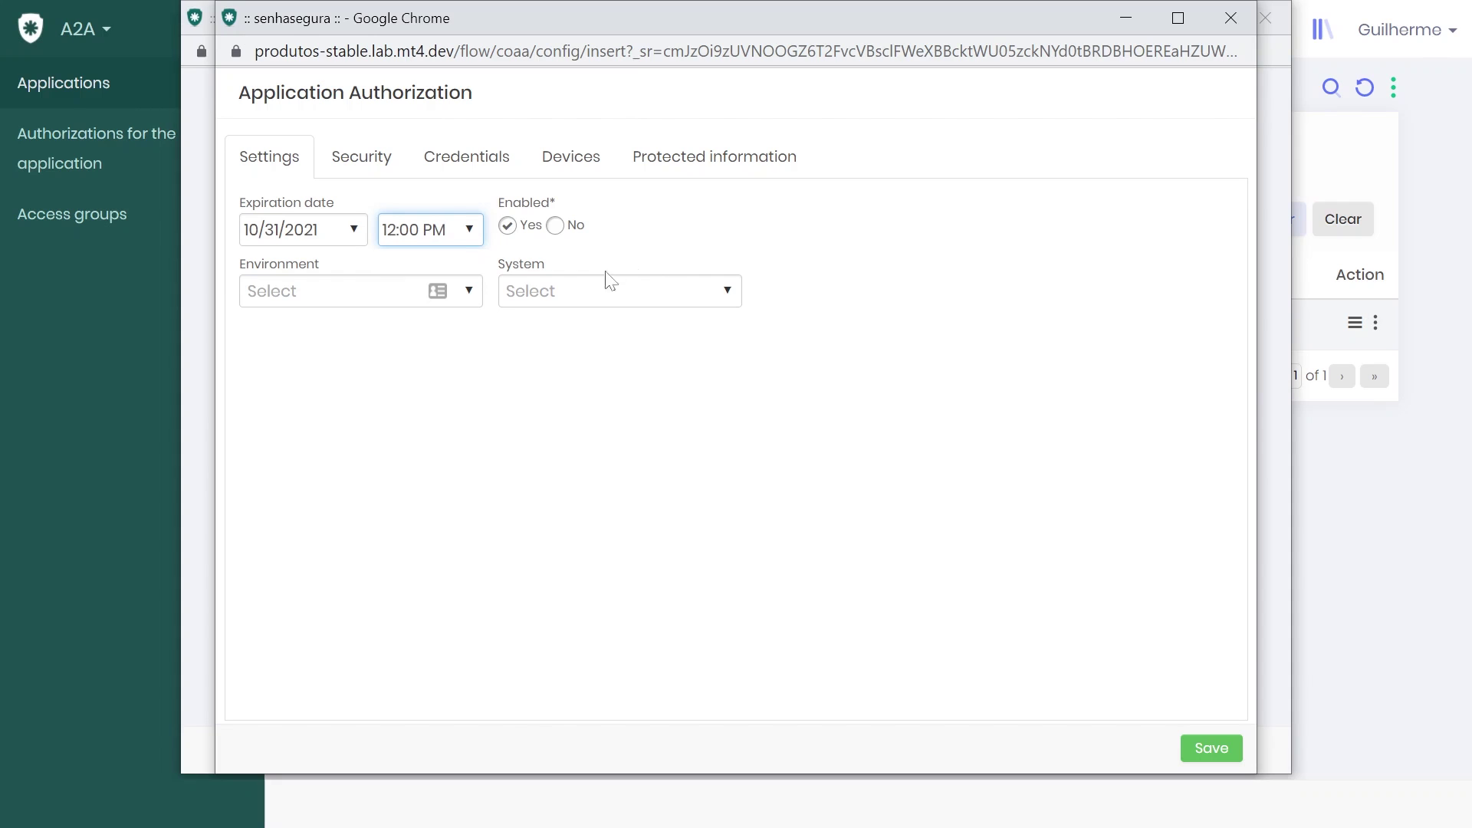
{"action": "left_click", "coordinate": [363, 161]}
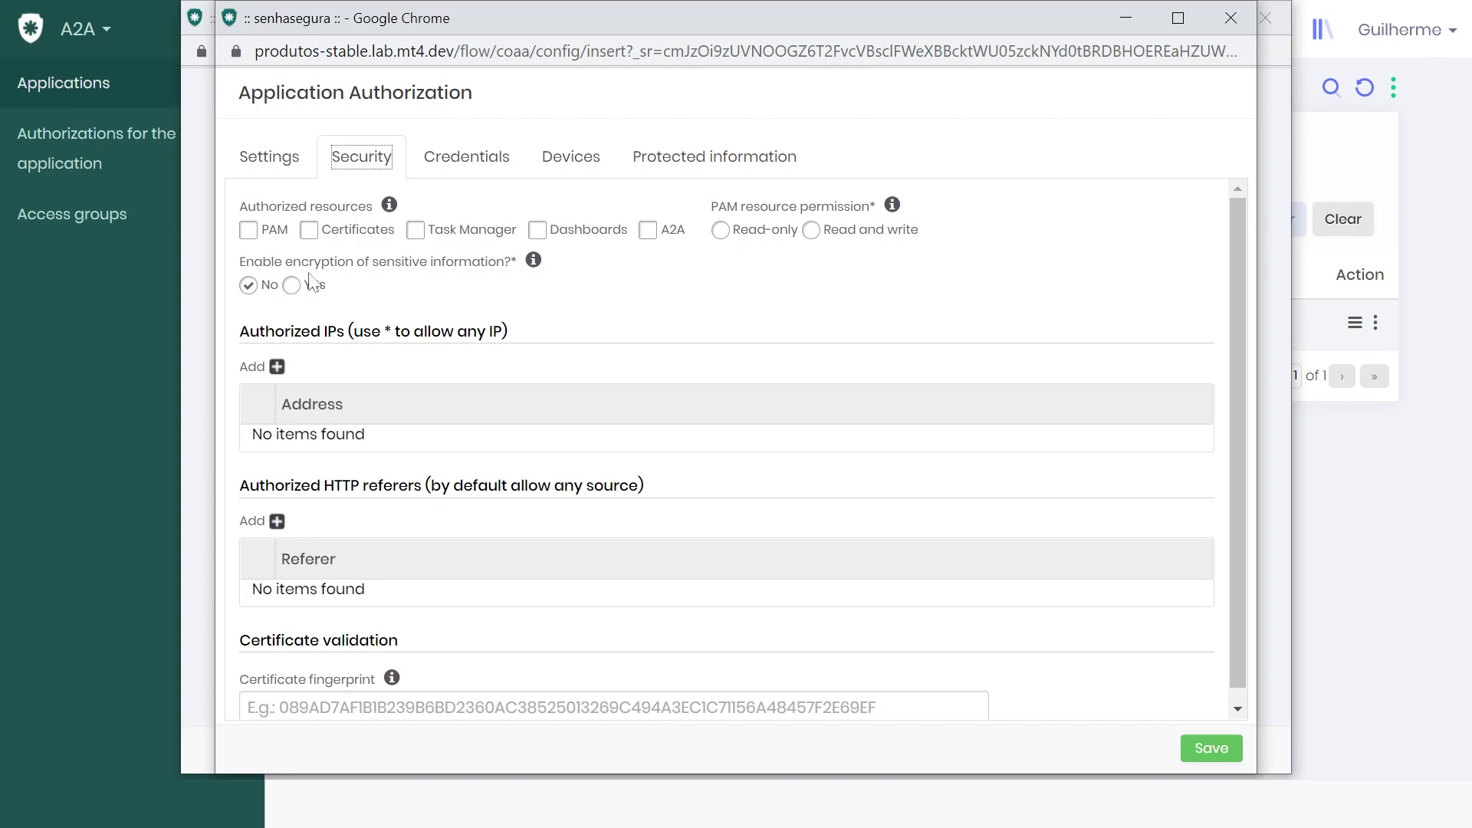
- Grant PAM, Certificates, Task Manager, Dashboards and A2A resources with read and write permission
{"action": "left_click", "coordinate": [248, 231]}
{"action": "left_click", "coordinate": [309, 232]}
{"action": "left_click", "coordinate": [418, 233]}
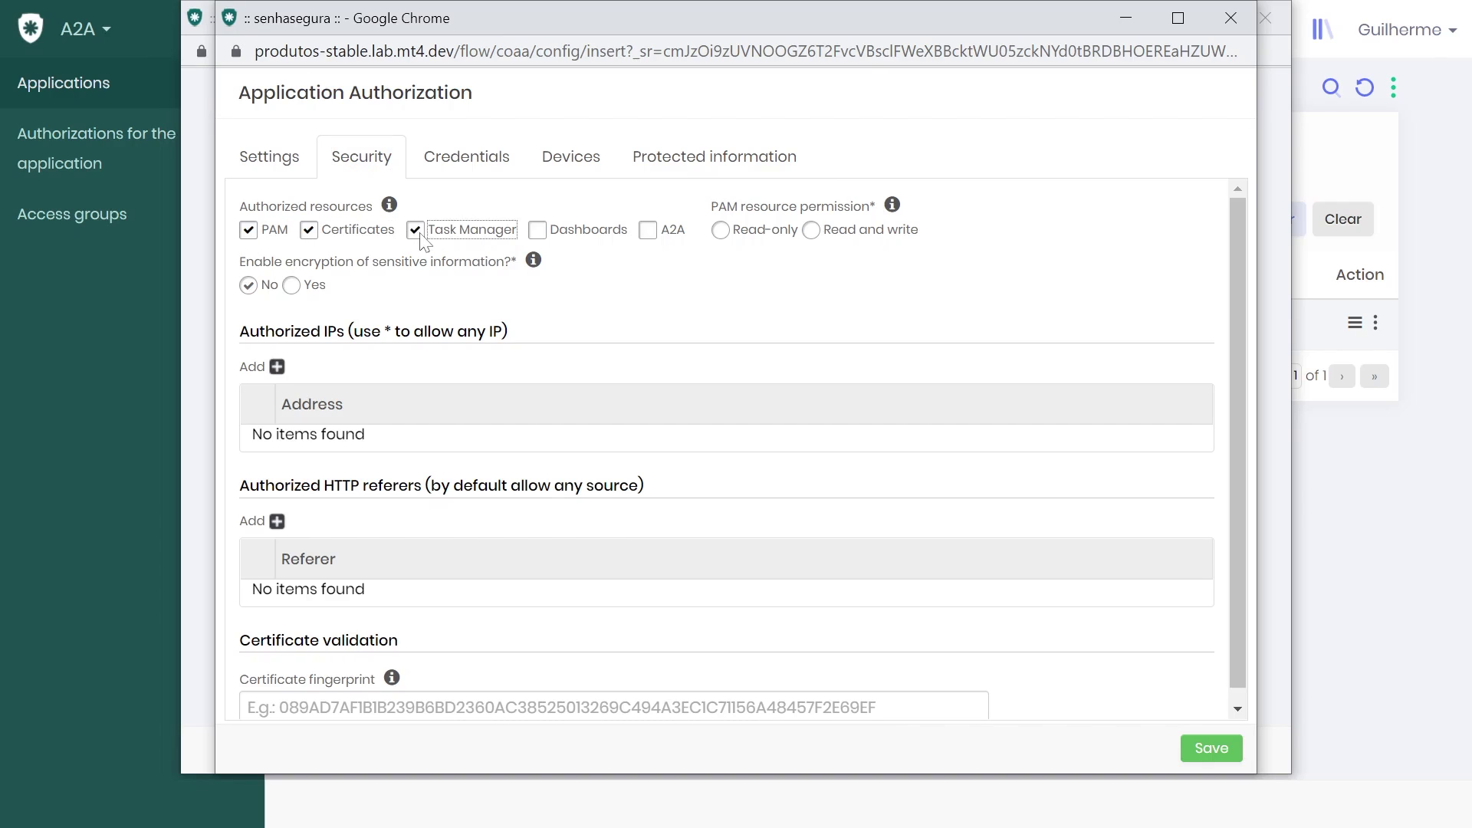
{"action": "left_click", "coordinate": [538, 230]}
{"action": "left_click", "coordinate": [647, 230]}
{"action": "left_click", "coordinate": [811, 232]}
- Enable encryption, authorize IP *, and save the authorization
{"action": "left_click", "coordinate": [309, 295]}
{"action": "left_click", "coordinate": [277, 367]}
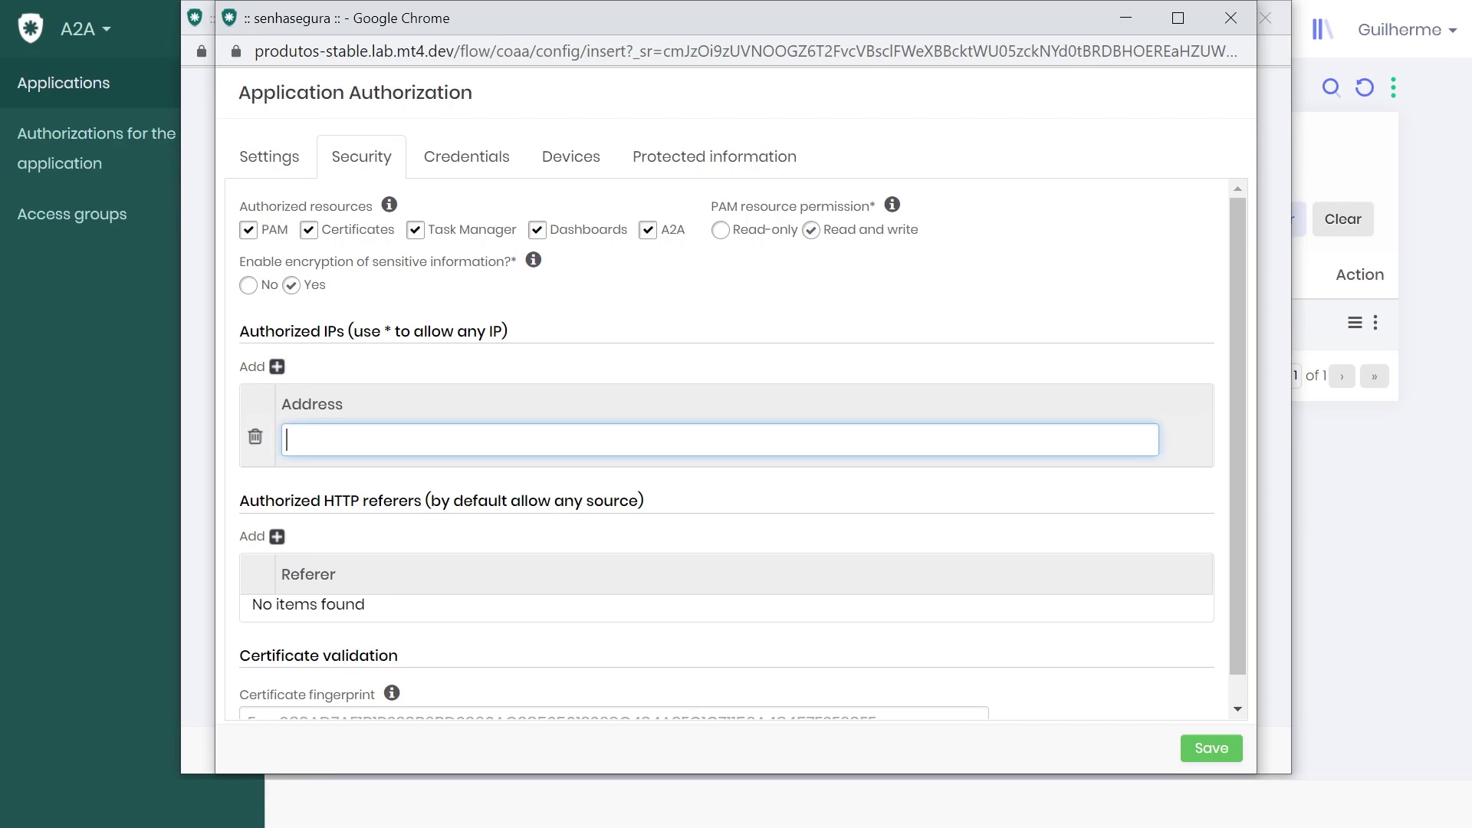
{"action": "type", "text": "*&"}
{"action": "key", "text": "BackSpace"}
{"action": "left_click", "coordinate": [580, 306]}
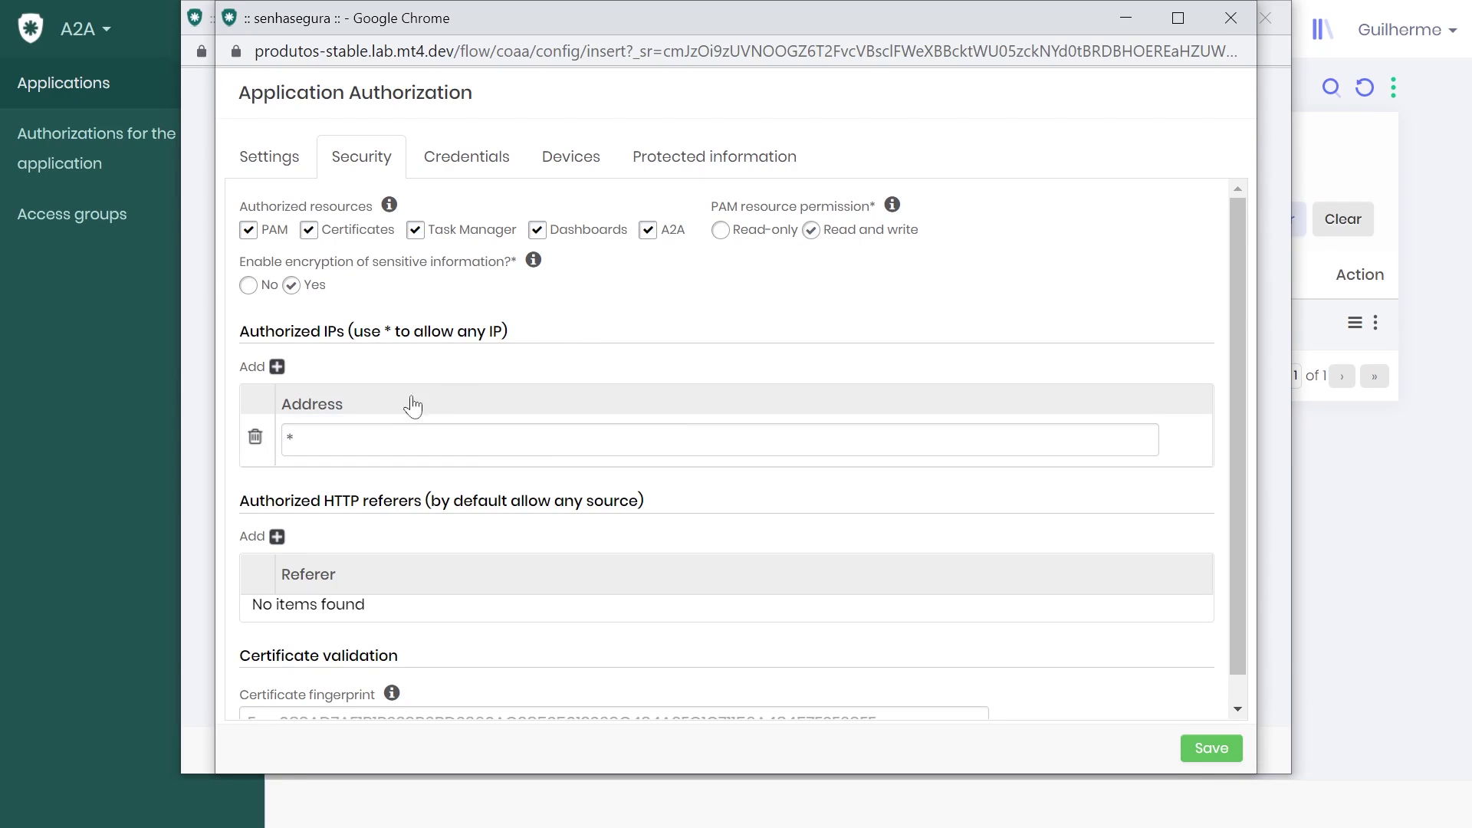
{"action": "scroll", "coordinate": [472, 374], "scroll_direction": "down", "scroll_amount": 1}
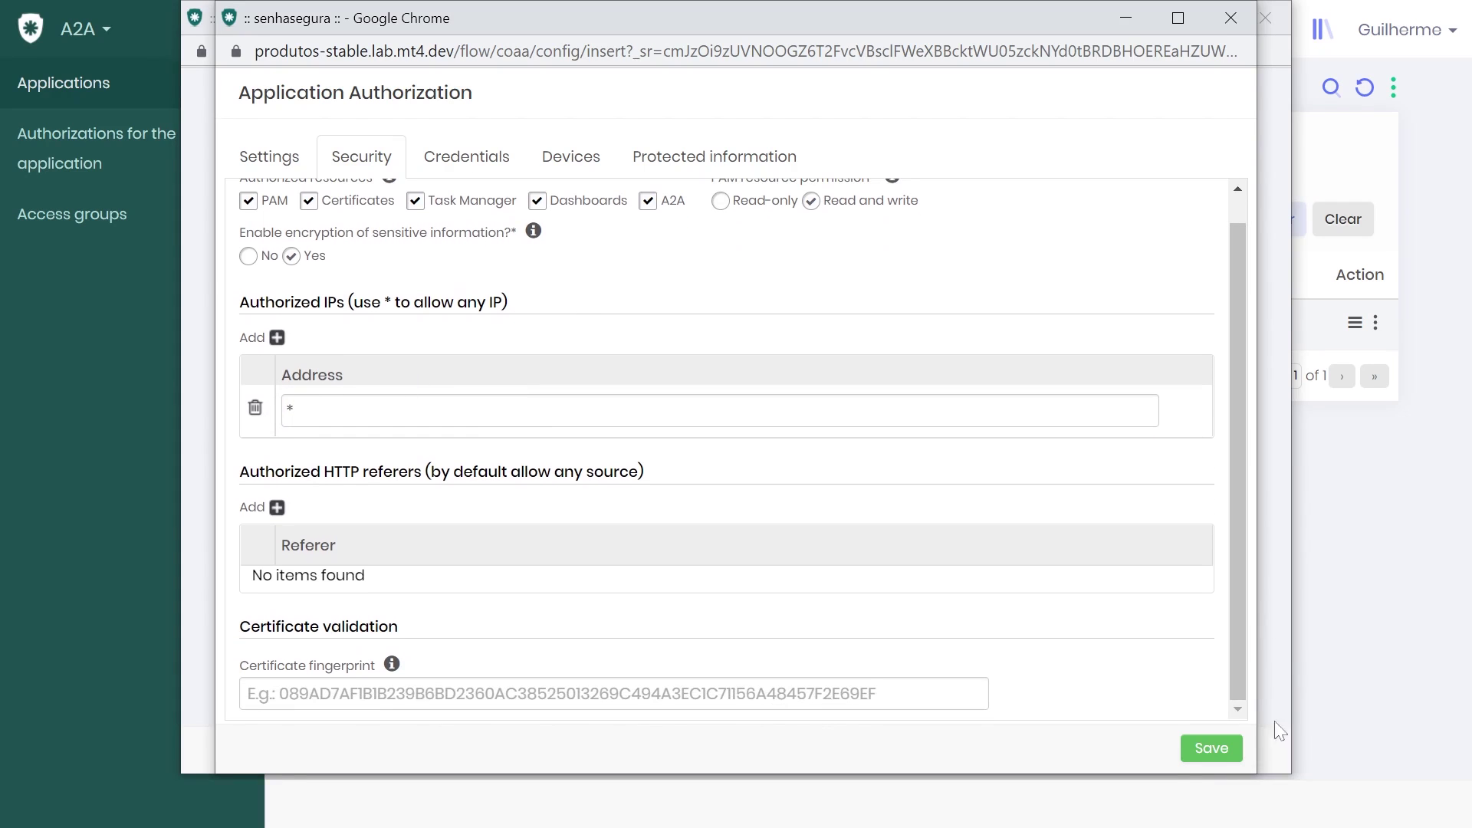
{"action": "left_click", "coordinate": [1208, 750]}
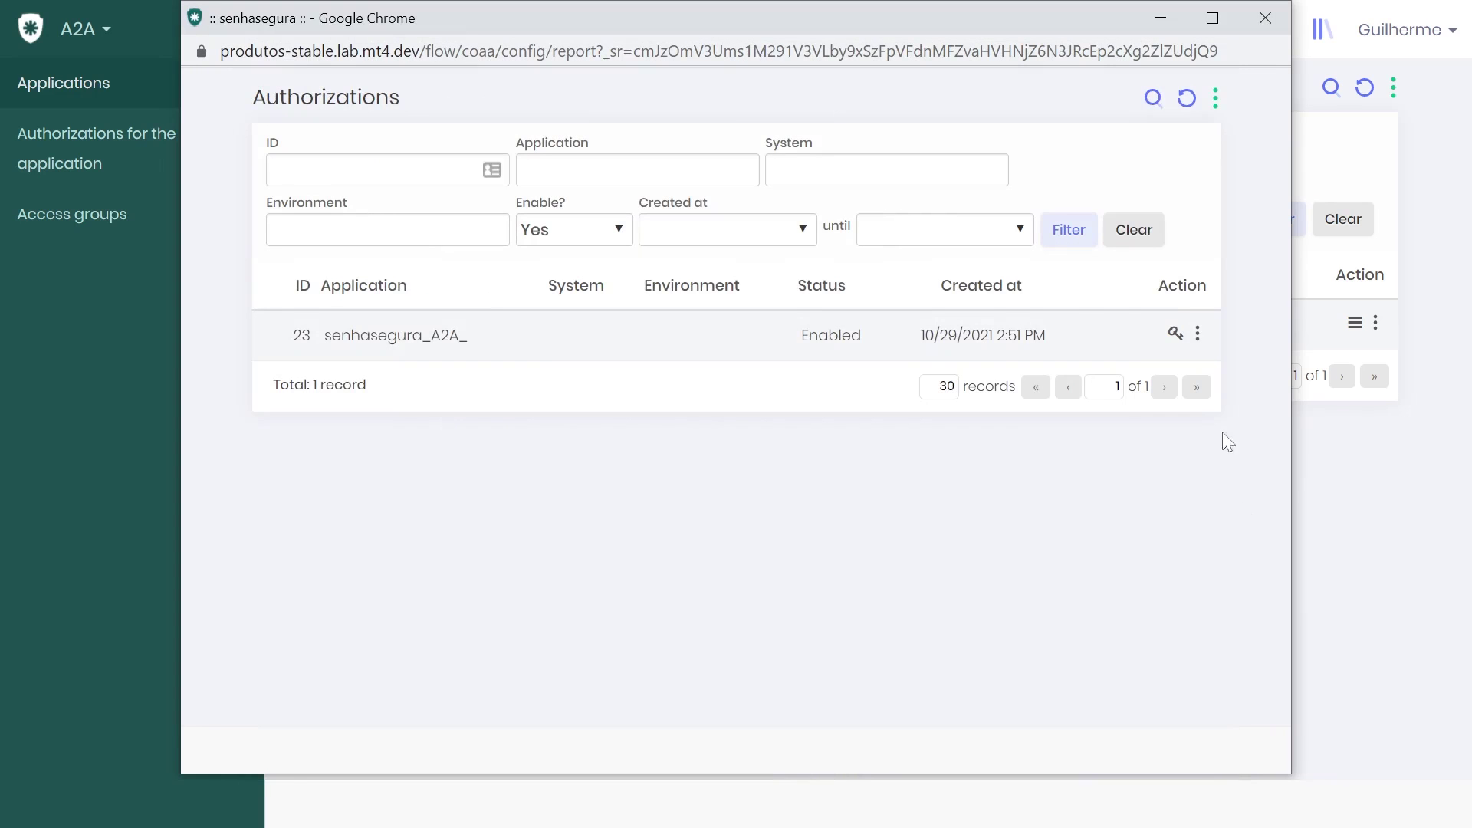
- Close the Authorizations popup and open senhasegura_A2A_'s configuration showing its Client ID
{"action": "left_click", "coordinate": [1261, 14]}
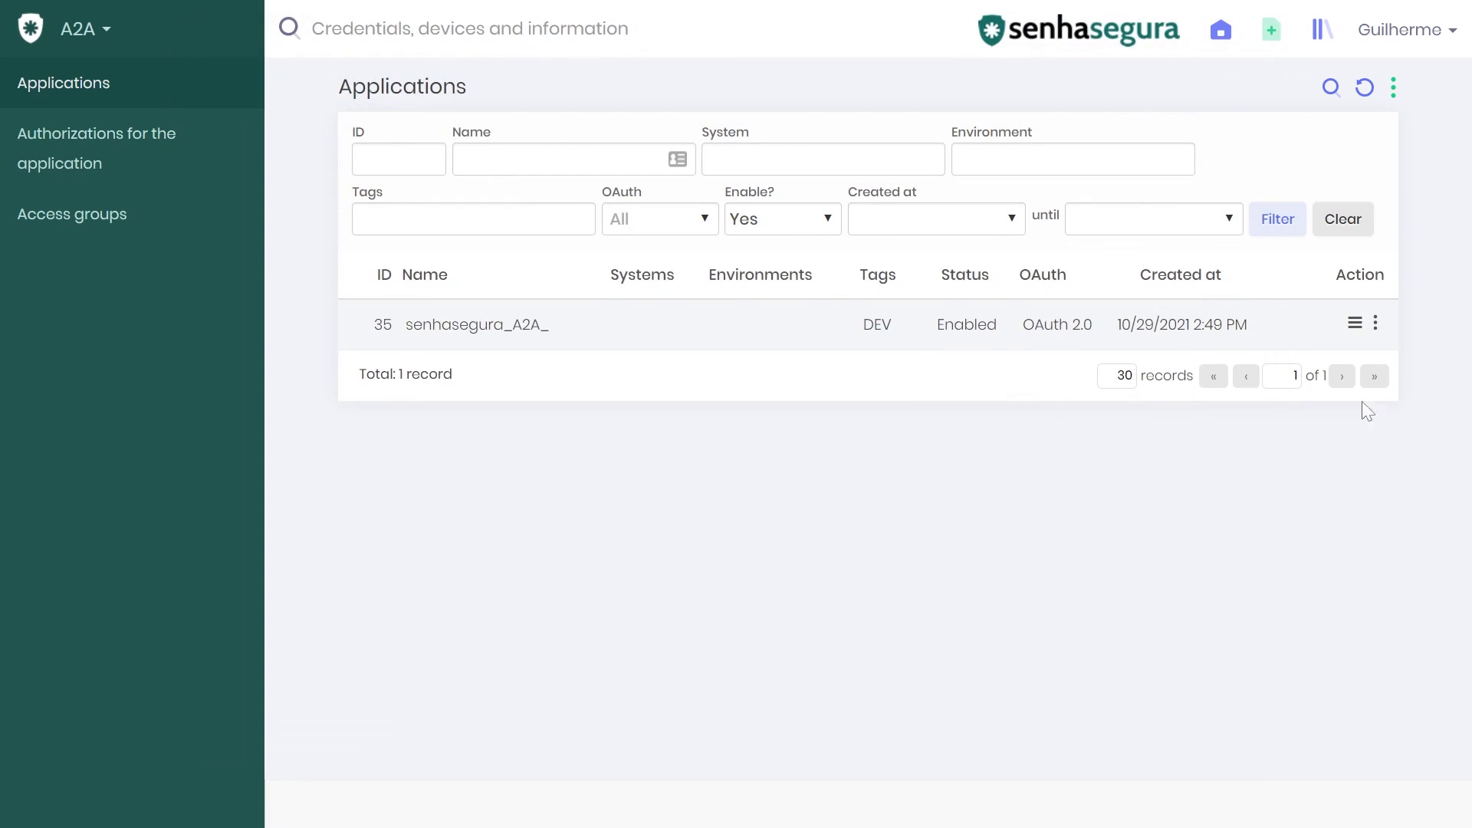
{"action": "left_click", "coordinate": [1354, 325]}
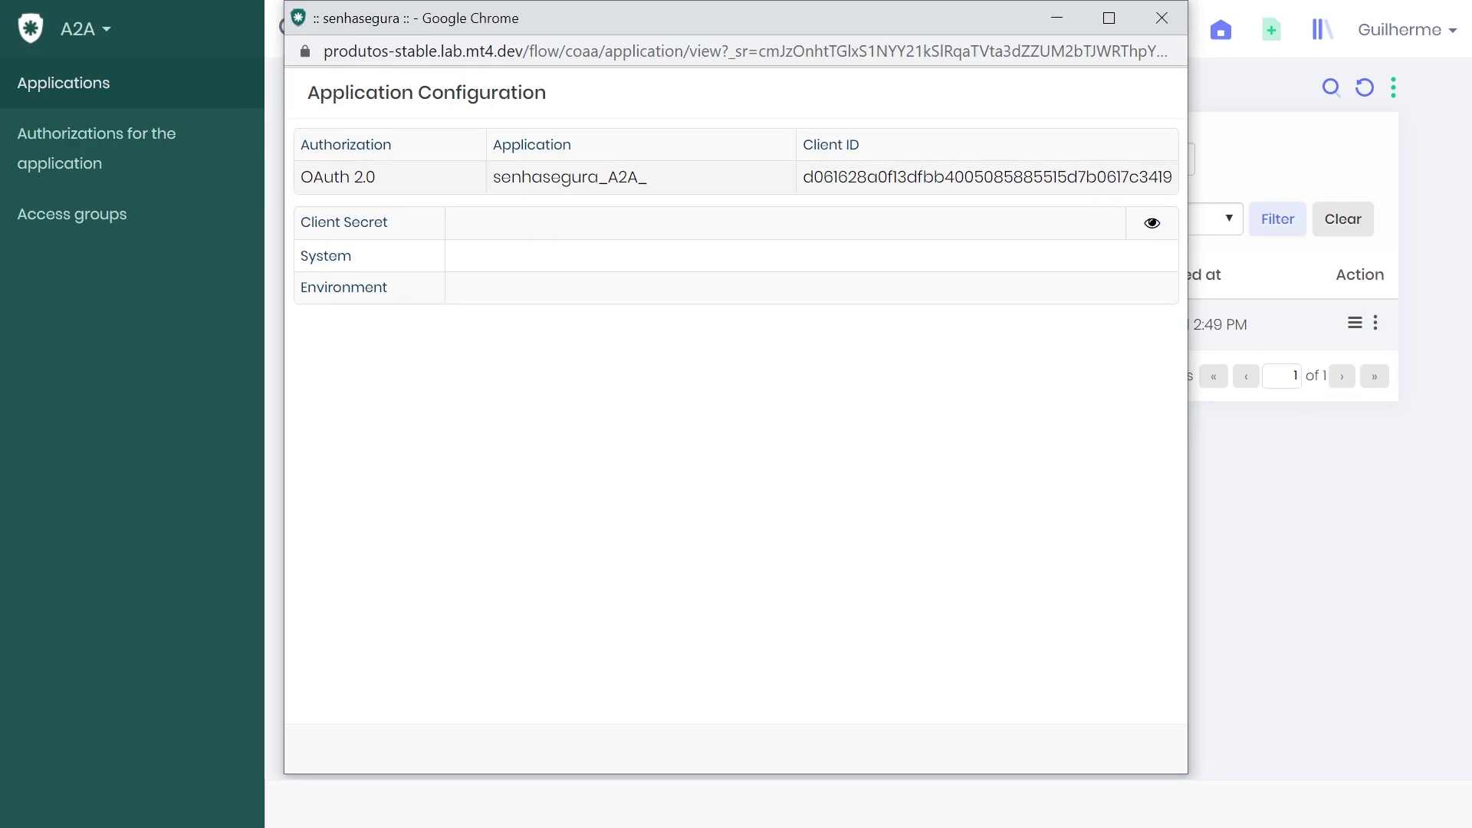
- Highlight the OAuth 2.0 value, application name and Client ID, then reveal the client secret
{"action": "left_click_drag", "start_coordinate": [365, 182], "coordinate": [316, 181]}
{"action": "left_click", "coordinate": [667, 125]}
{"action": "left_click_drag", "start_coordinate": [391, 190], "coordinate": [319, 182]}
{"action": "left_click_drag", "start_coordinate": [657, 181], "coordinate": [634, 256]}
{"action": "left_click", "coordinate": [634, 256]}
{"action": "left_click_drag", "start_coordinate": [802, 177], "coordinate": [972, 232]}
{"action": "left_click", "coordinate": [1151, 223]}
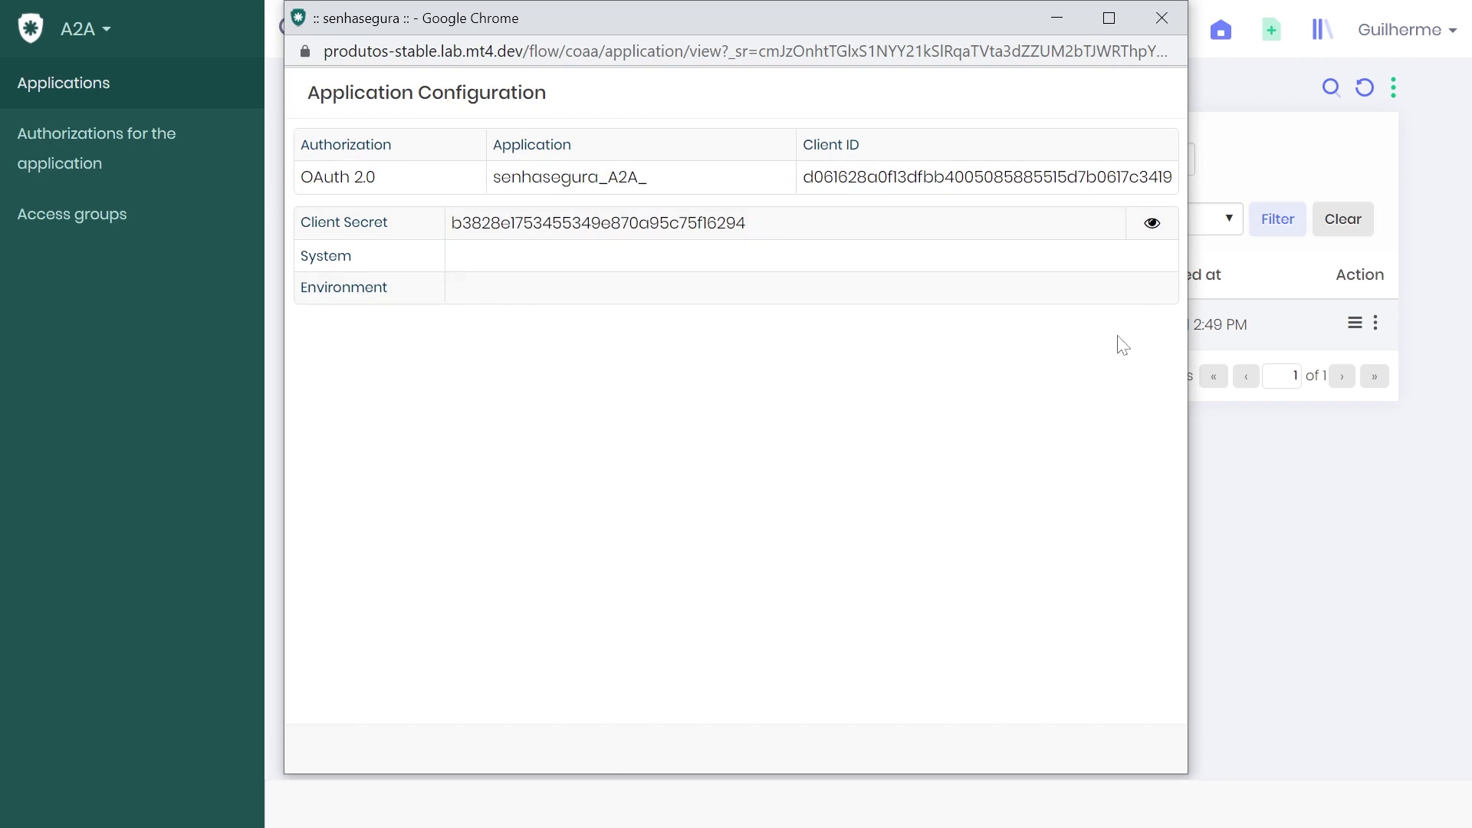